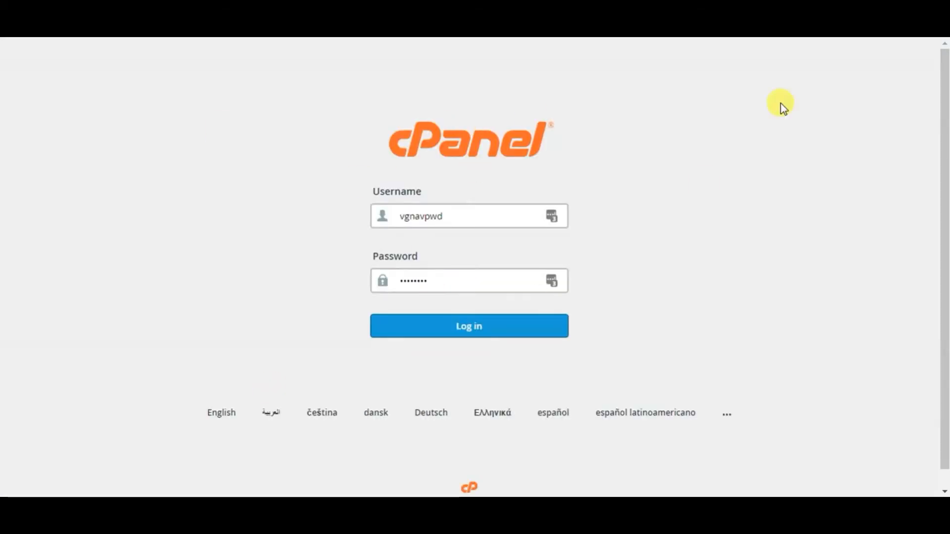
# Log in to cPanel and open the WordPress script page in Softaculous
pyautogui.click(480, 331)
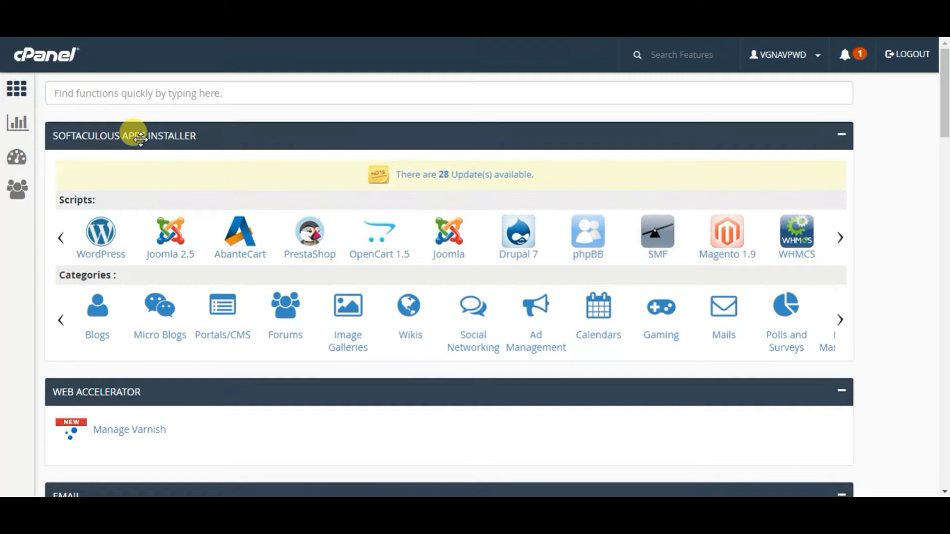
pyautogui.click(94, 251)
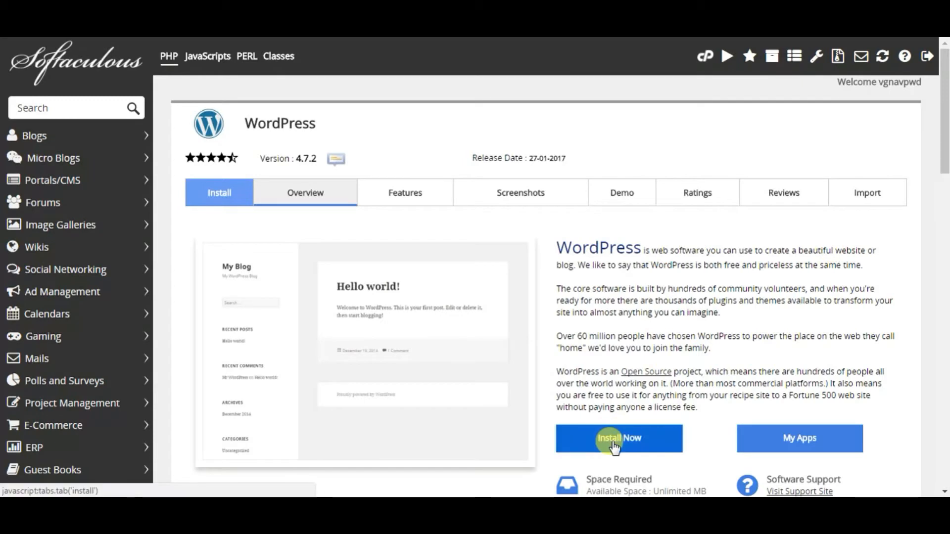
# Start a new install from the WordPress 4.7.2 overview page
pyautogui.click(613, 444)
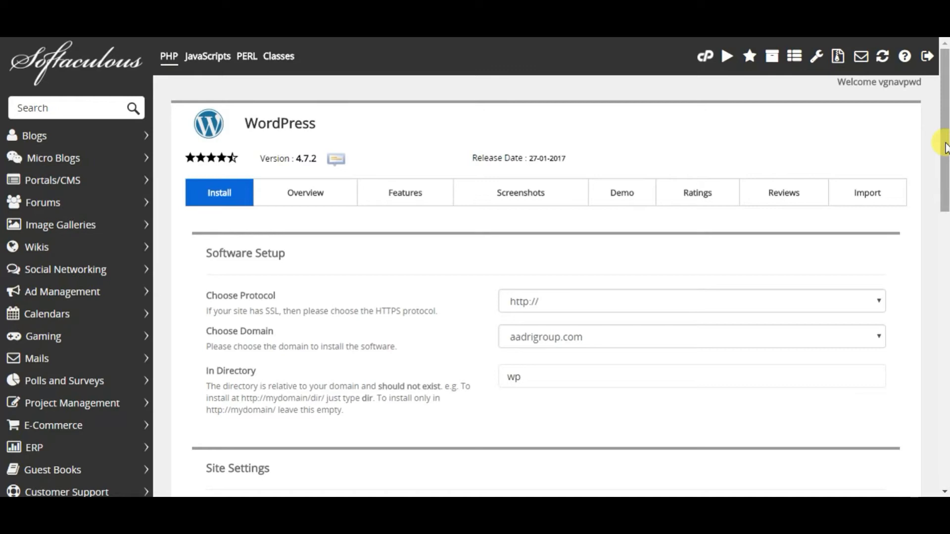
pyautogui.moveTo(945, 147); pyautogui.dragTo(945, 203)
pyautogui.click(243, 140)
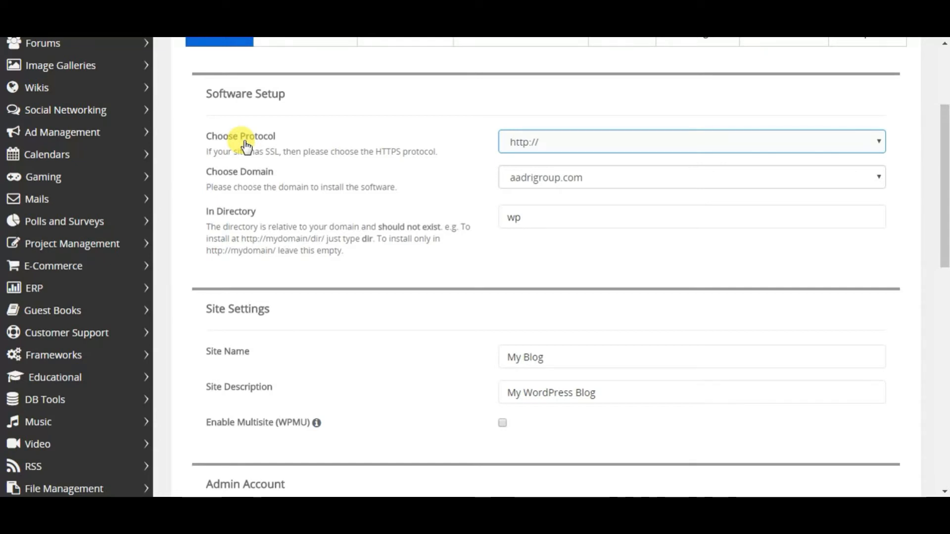
pyautogui.click(519, 146)
pyautogui.click(531, 189)
pyautogui.click(521, 143)
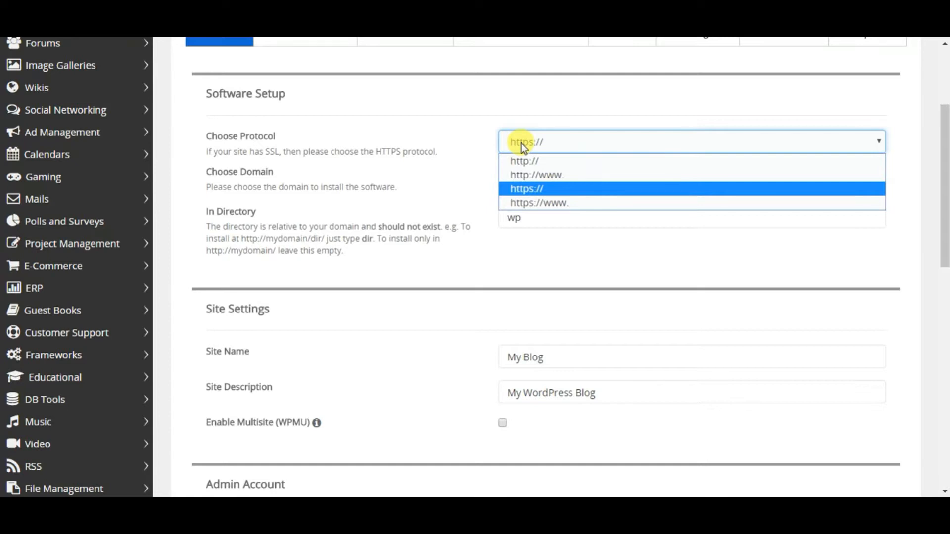
pyautogui.click(531, 163)
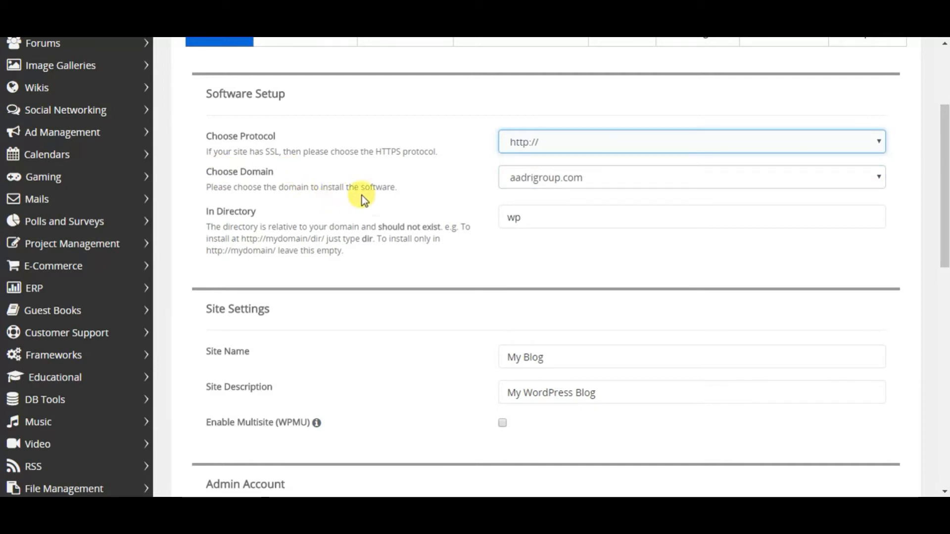
# Choose vgnavada.com as the install domain
pyautogui.click(527, 179)
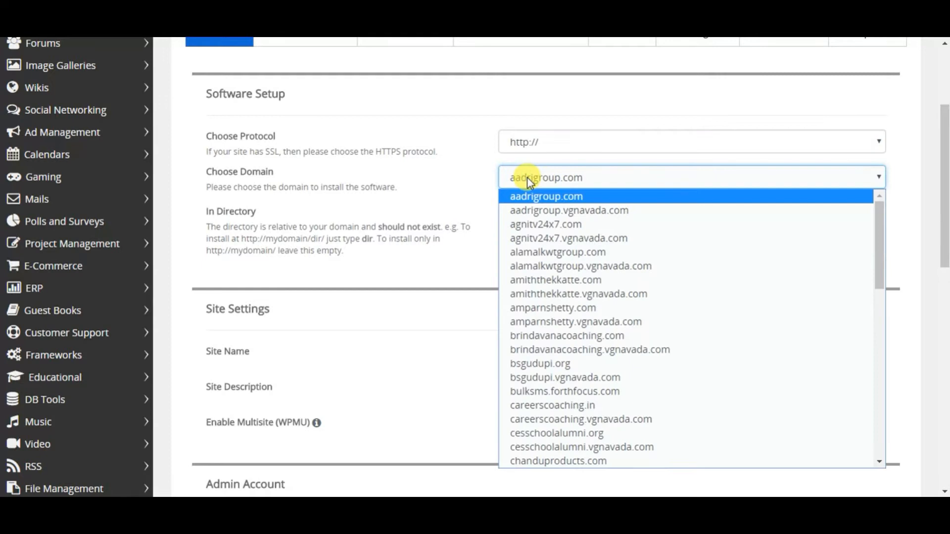
pyautogui.scroll(-10, 579, 247)
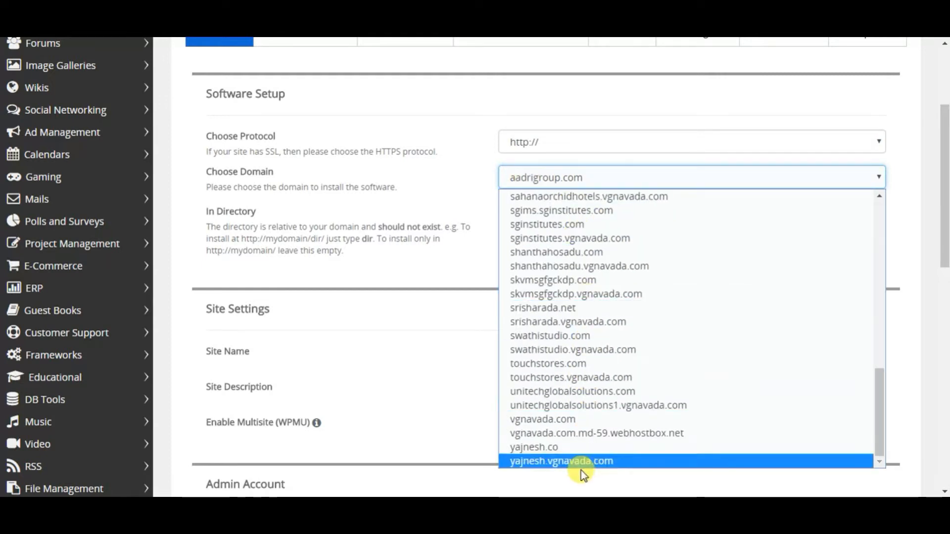
pyautogui.scroll(10, 573, 420)
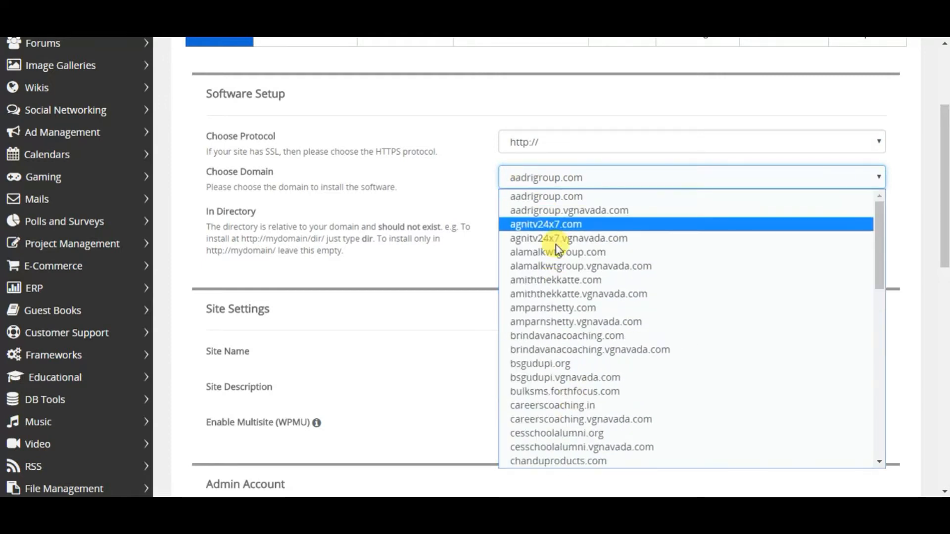
pyautogui.scroll(-10, 557, 255)
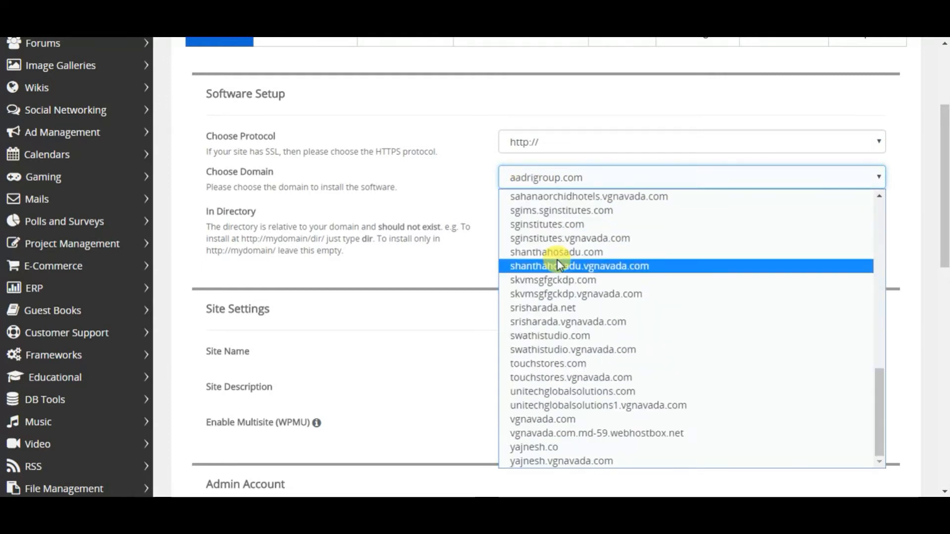
pyautogui.click(552, 420)
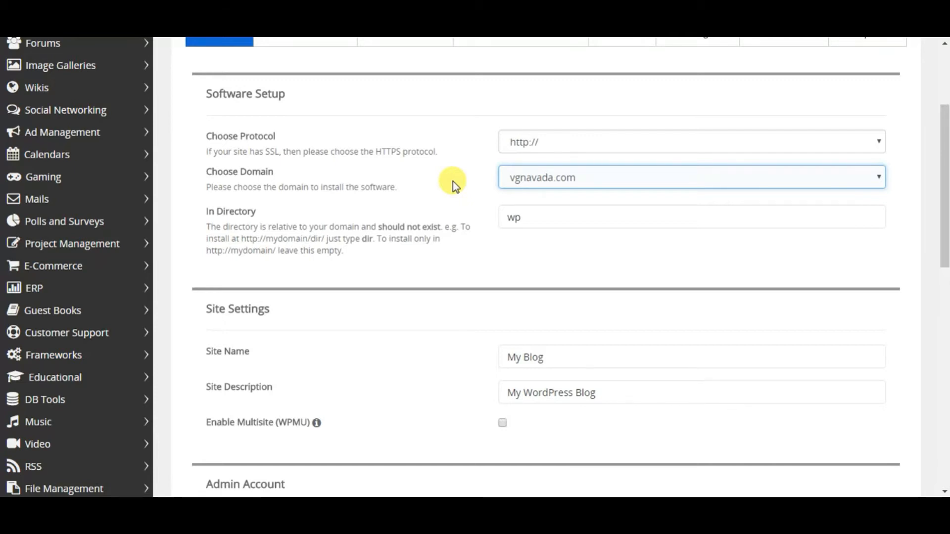
pyautogui.moveTo(207, 227); pyautogui.dragTo(369, 262)
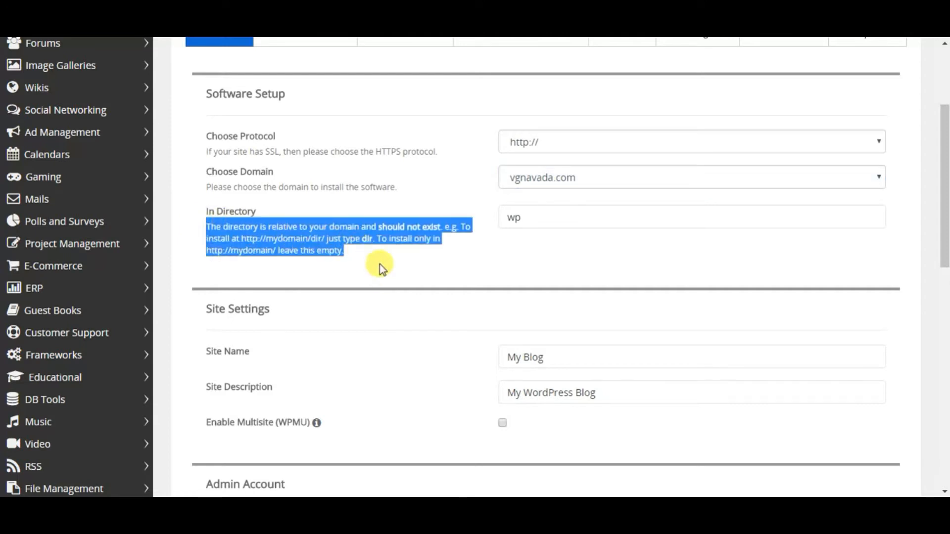
# Change the install directory from wp to test
pyautogui.click(376, 259)
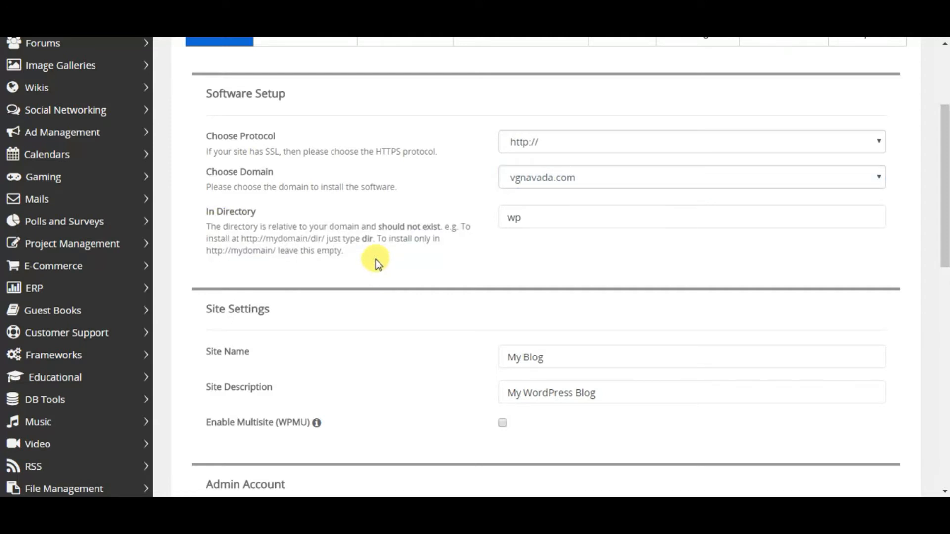
pyautogui.click(537, 220)
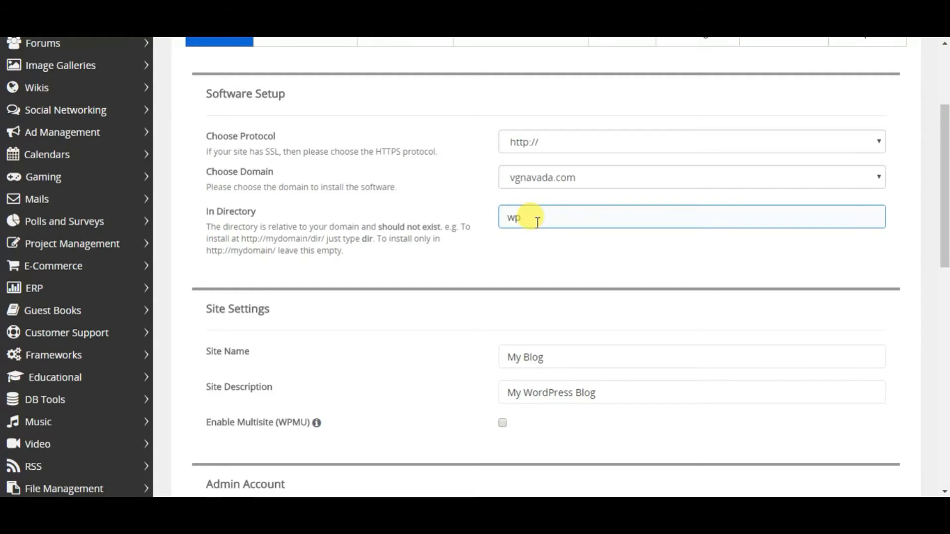
pyautogui.doubleClick(514, 217)
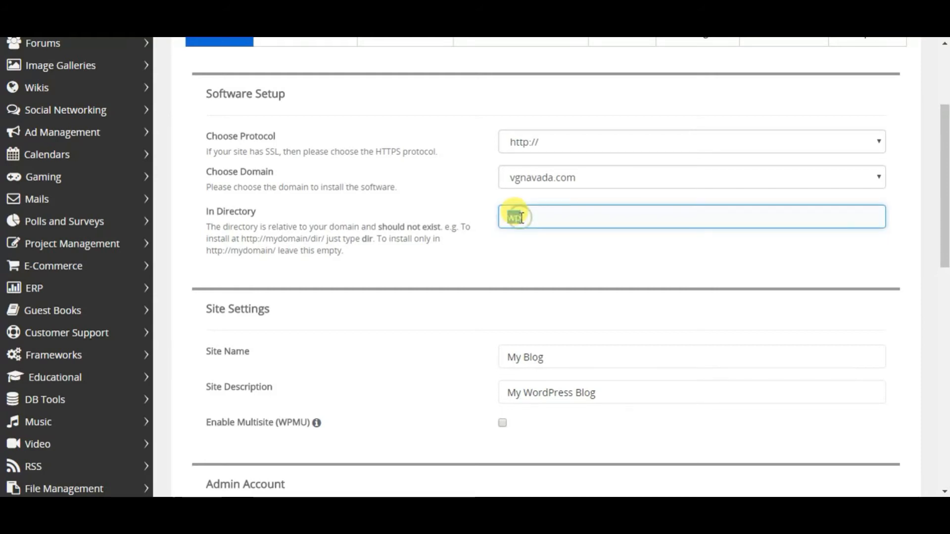
pyautogui.write('test')
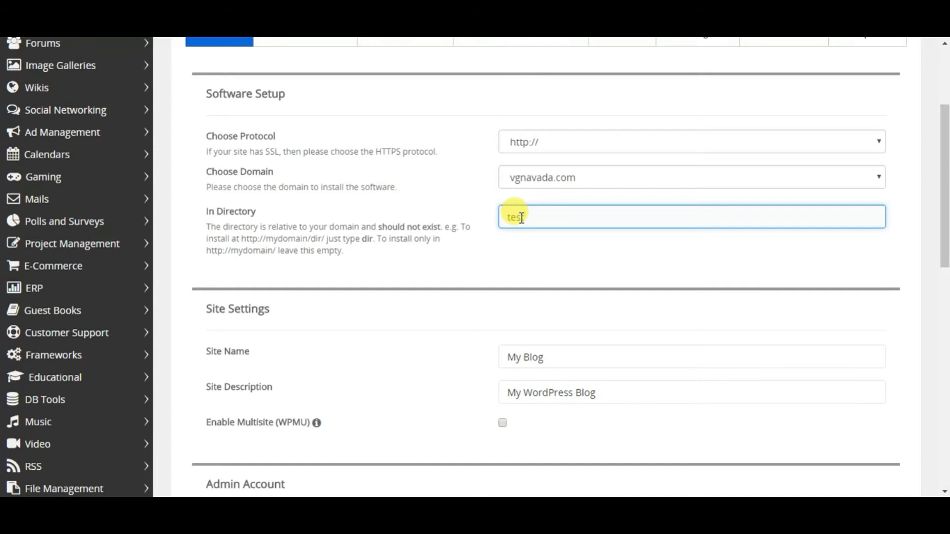
# Set the site name to 'Test Site' and the description to 'This is a test site'
pyautogui.scroll(-1, 668, 270)
pyautogui.scroll(-3, 665, 267)
pyautogui.doubleClick(637, 219)
pyautogui.hotkey('ctrl', 'a')
pyautogui.write('Test Site')
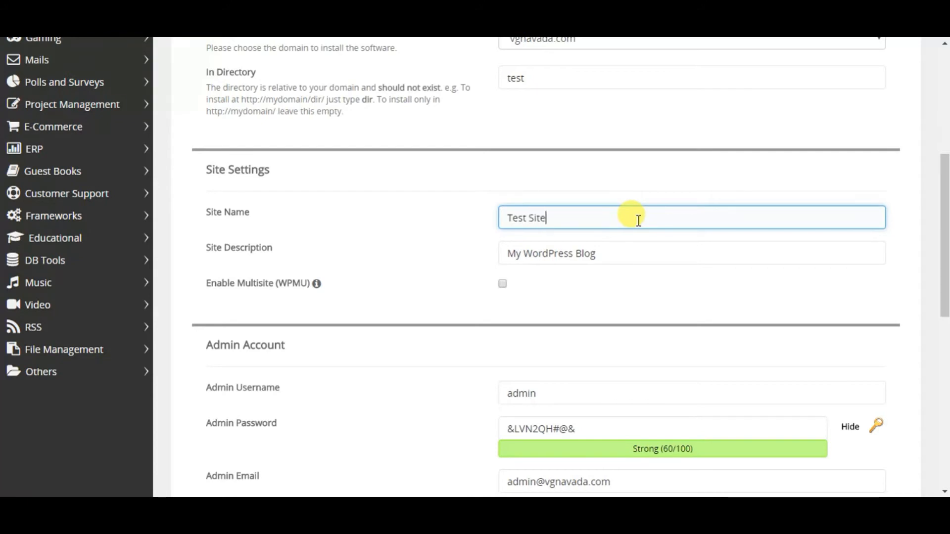
pyautogui.press('Tab')
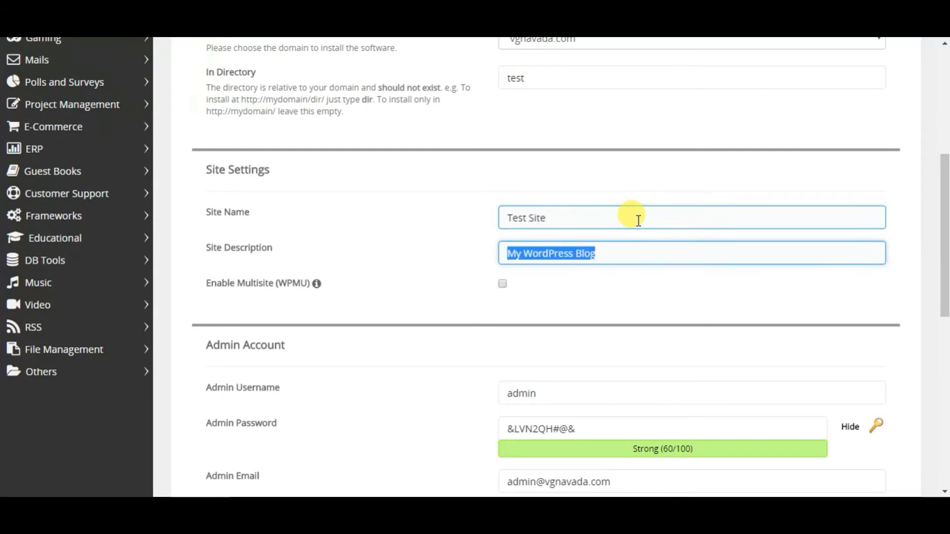
pyautogui.write('This is a te')
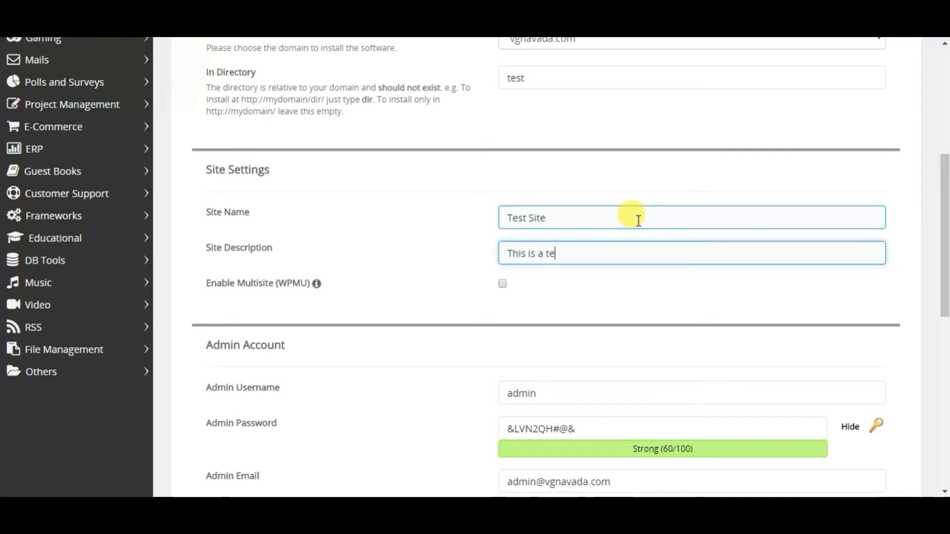
pyautogui.write('st site')
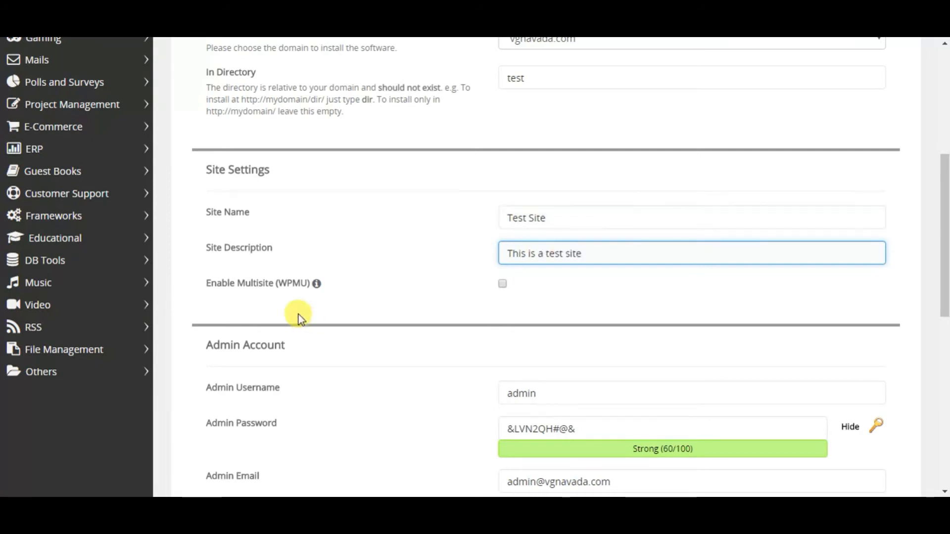
pyautogui.moveTo(317, 287)
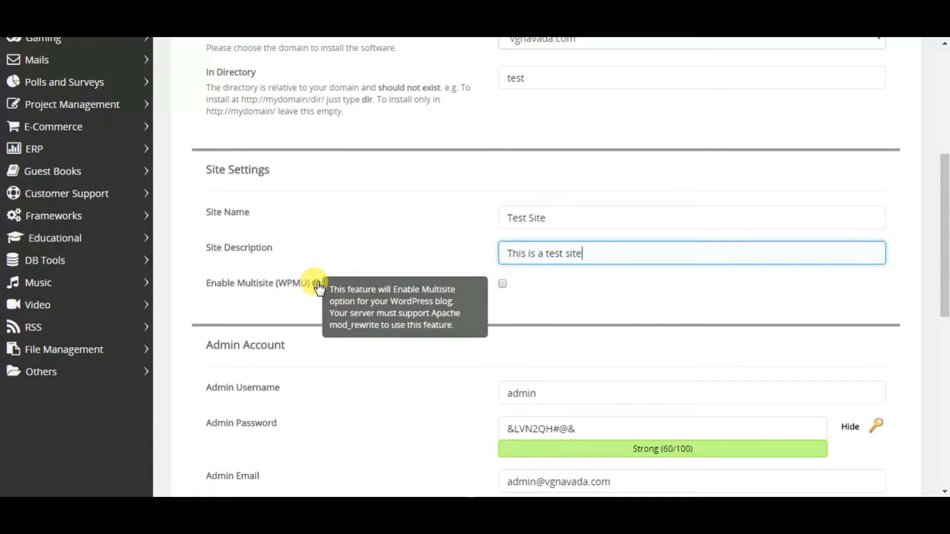
# Replace the default admin username with testadmin
pyautogui.scroll(-3, 355, 371)
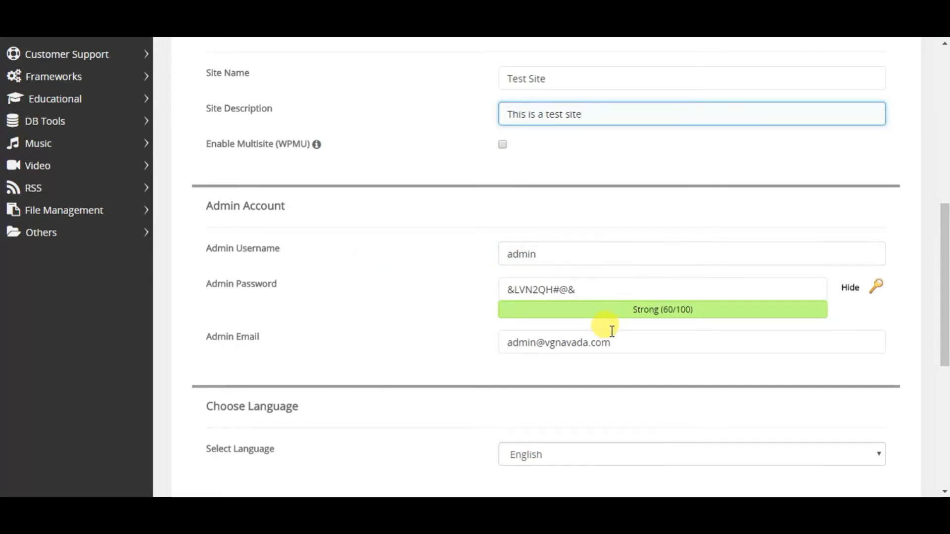
pyautogui.click(576, 260)
pyautogui.doubleClick(574, 258)
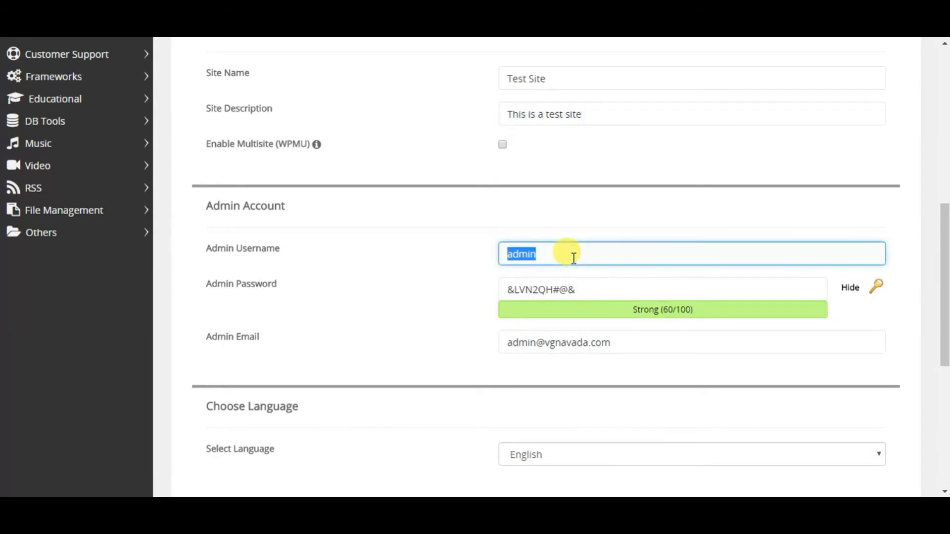
pyautogui.write('test')
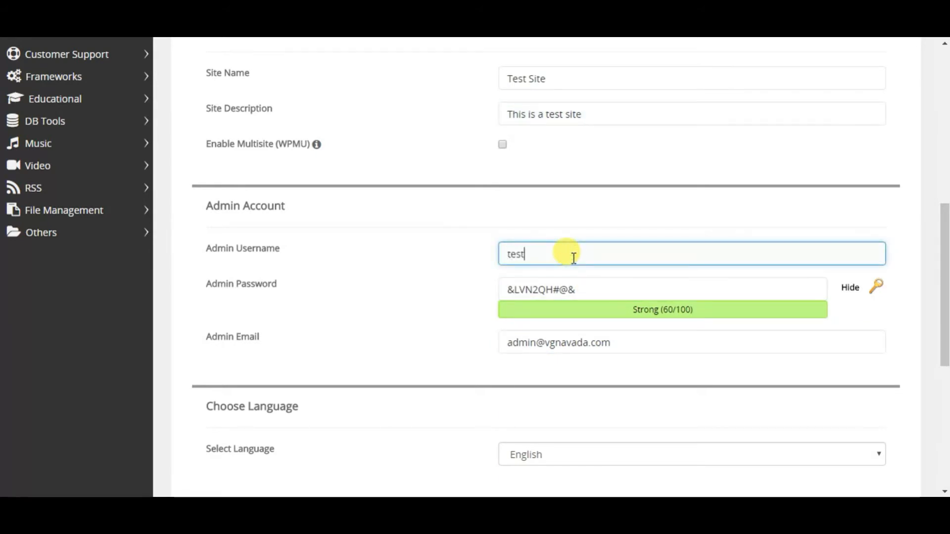
pyautogui.write('admin')
pyautogui.press('Tab')
pyautogui.write('testadmin')
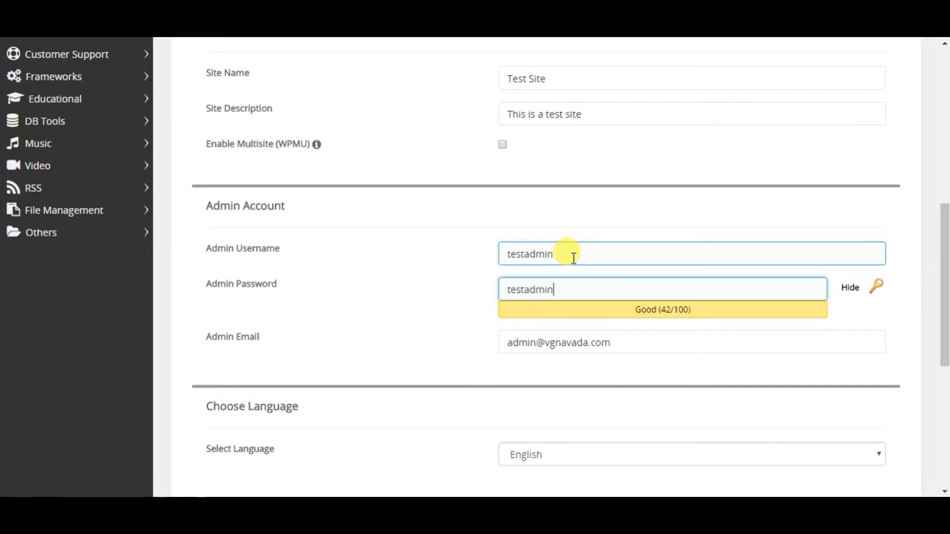
# Tick the Limit Login Attempts (Loginizer) plugin
pyautogui.scroll(-3, 509, 233)
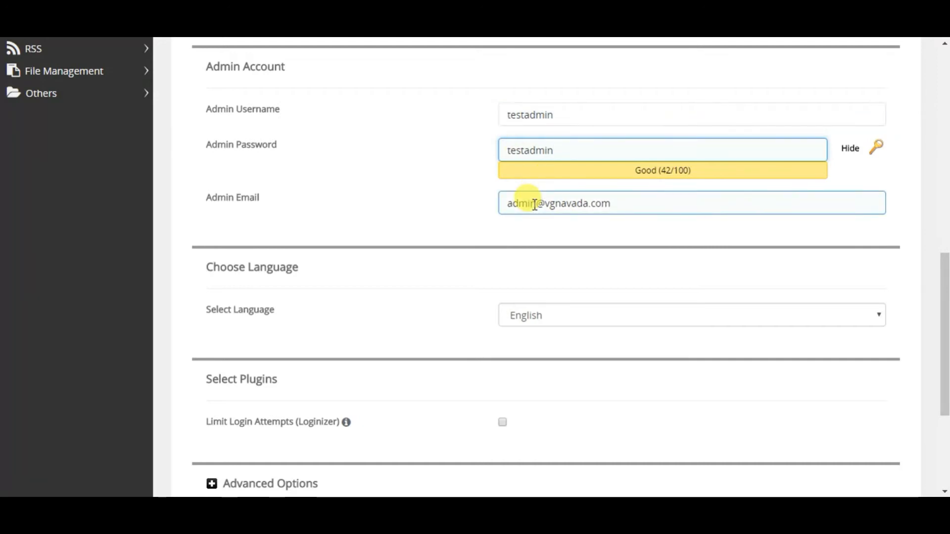
pyautogui.scroll(-3, 435, 217)
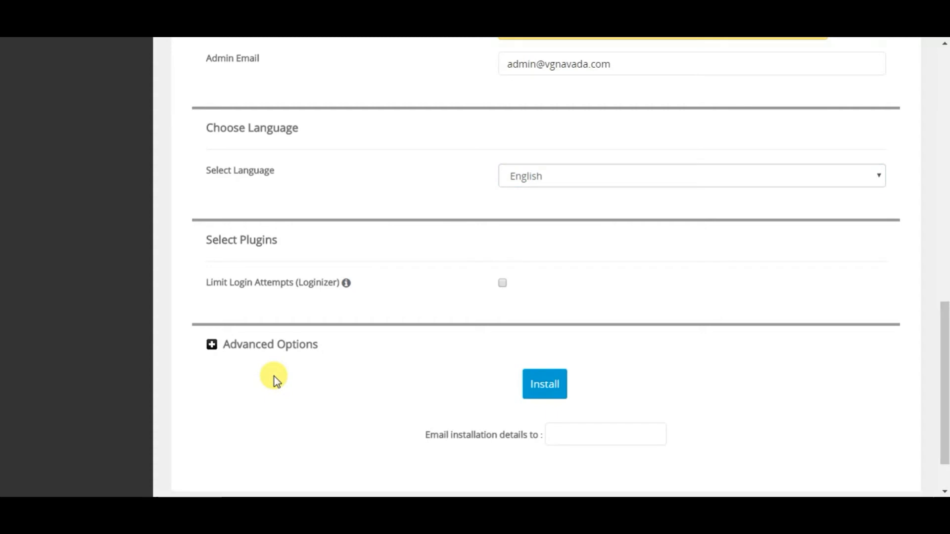
pyautogui.moveTo(348, 285)
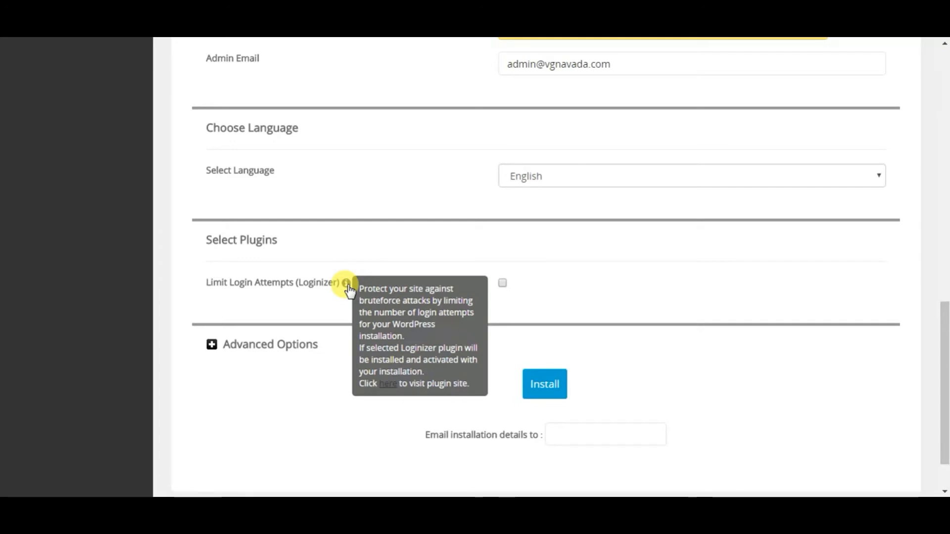
pyautogui.click(499, 291)
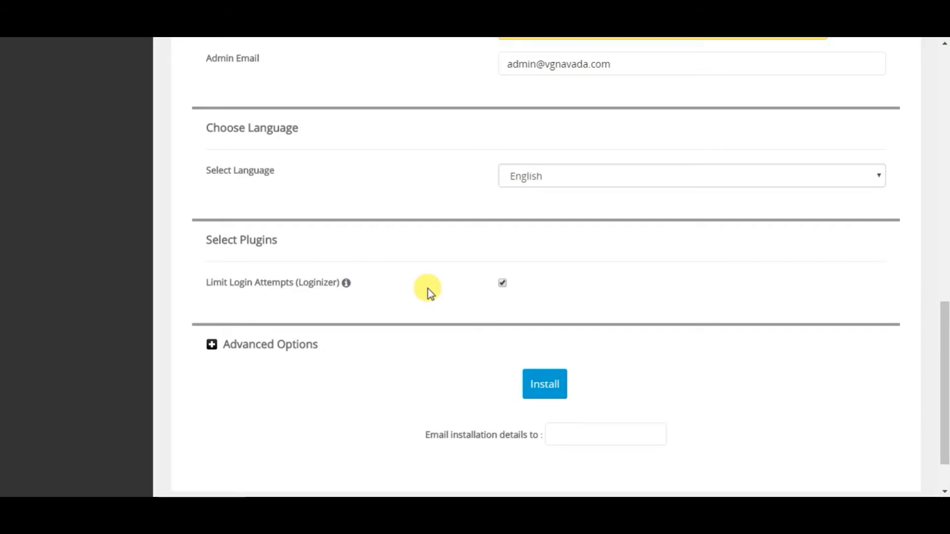
pyautogui.scroll(-2, 568, 250)
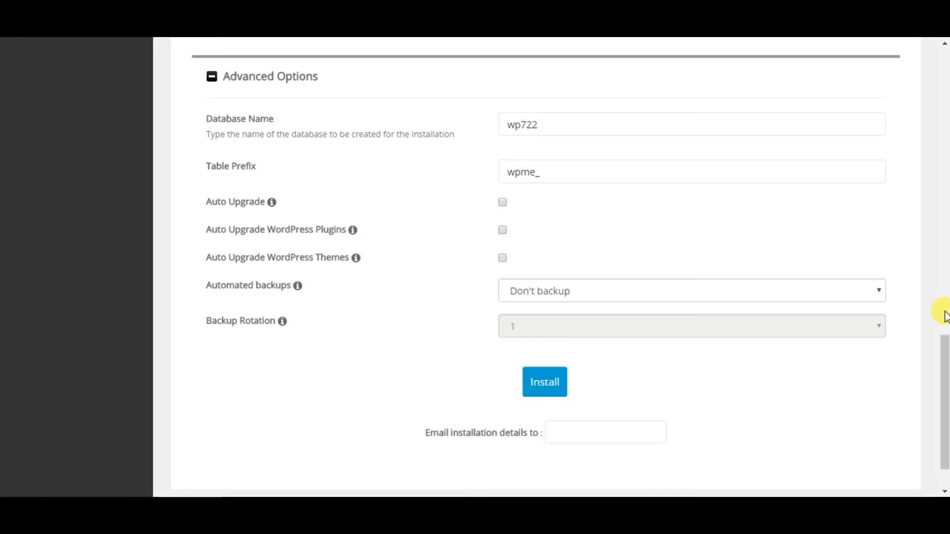
# Rename the database from wp722 to testdb
pyautogui.click(513, 124)
pyautogui.doubleClick(516, 127)
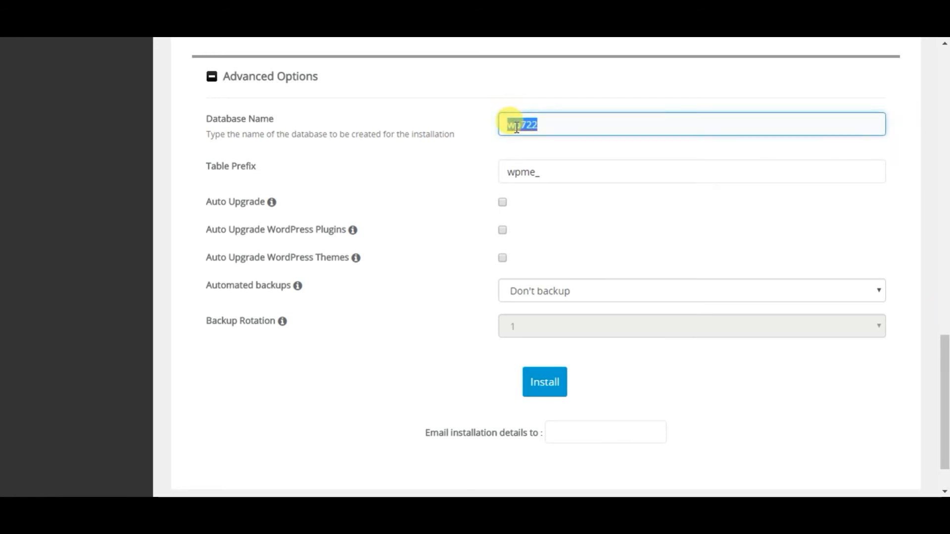
pyautogui.write('test')
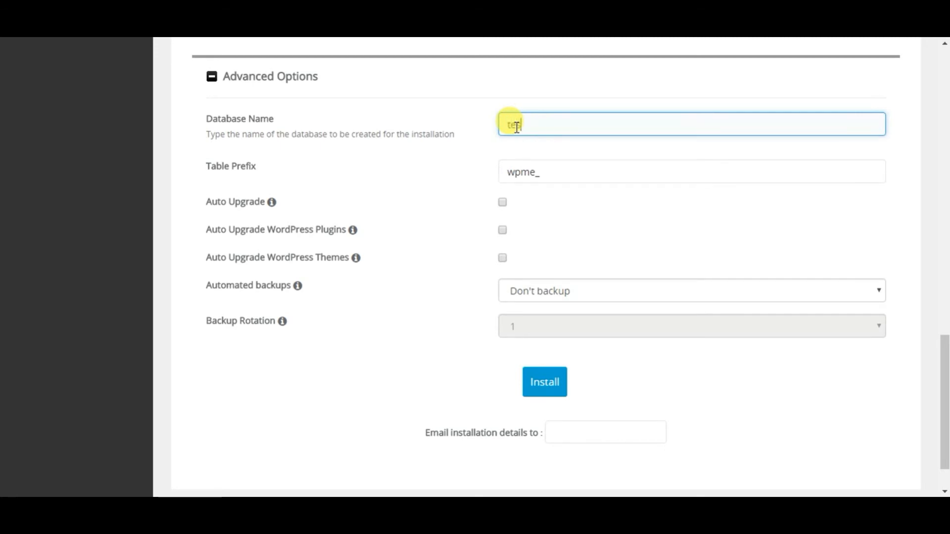
pyautogui.write('db')
# Change the table prefix to tsttb_
pyautogui.click(538, 173)
pyautogui.moveTo(509, 171)
pyautogui.mouseDown()
pyautogui.moveTo(519, 171)
pyautogui.moveTo(505, 164)
pyautogui.mouseUp()
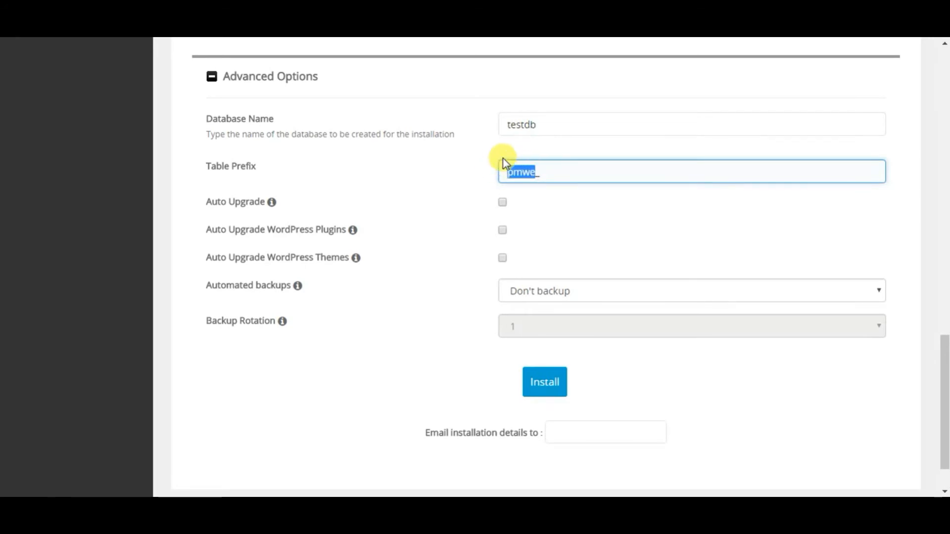
pyautogui.write('tsttb_')
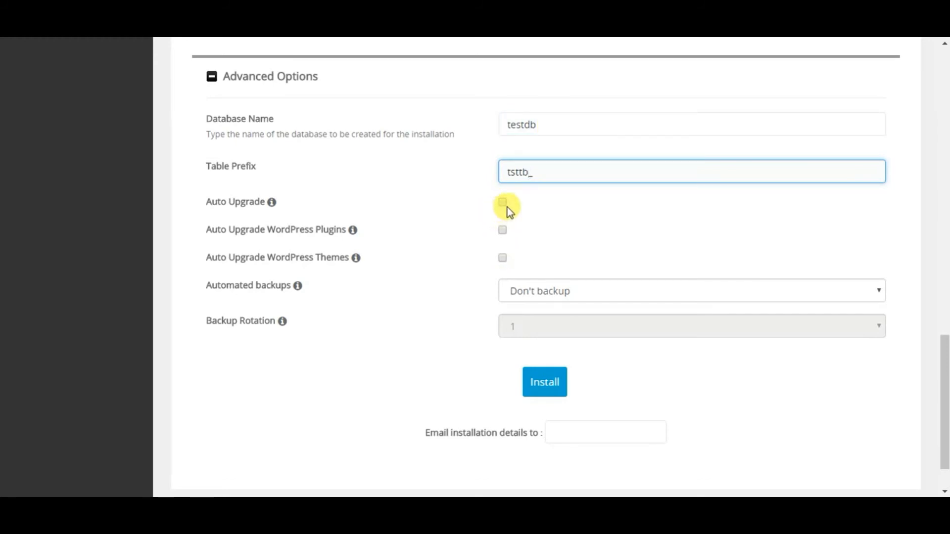
pyautogui.click(524, 203)
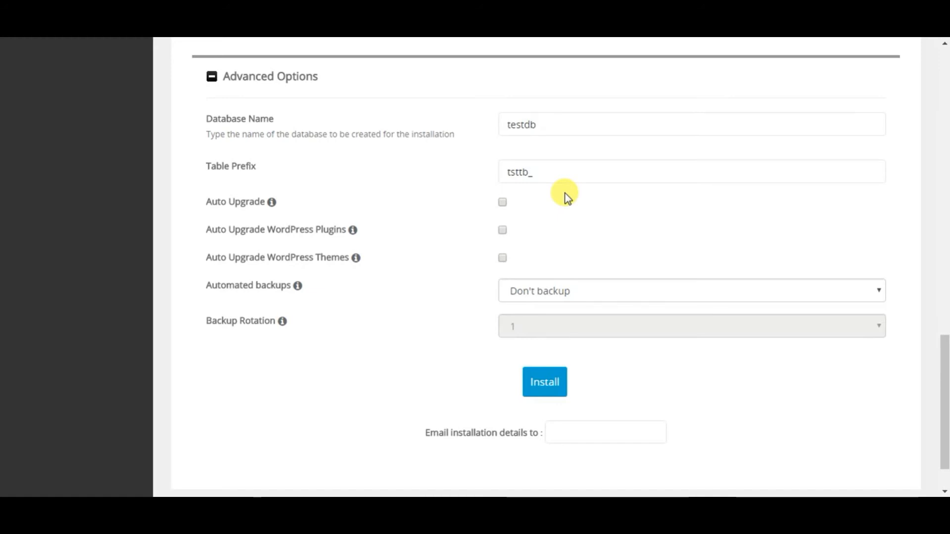
pyautogui.moveTo(320, 282)
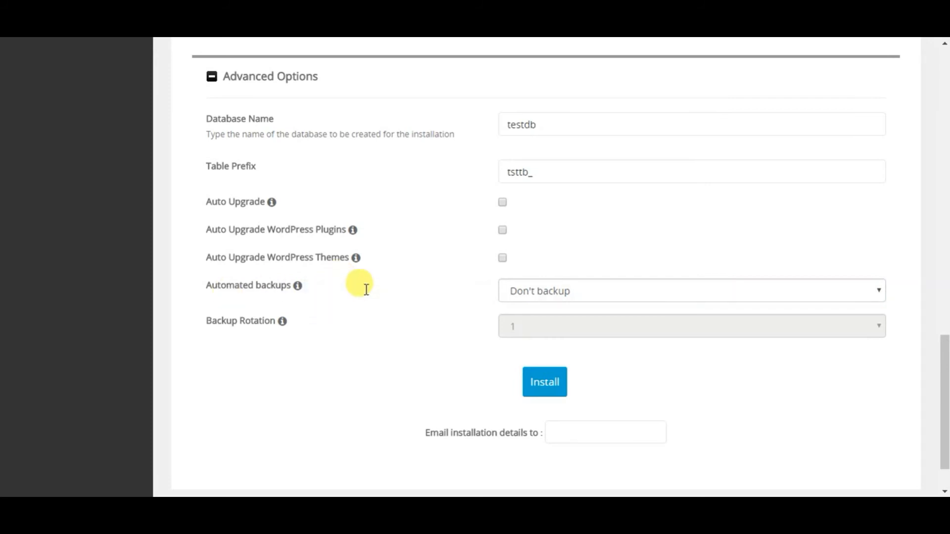
# Schedule daily automated backups with rotation 1, then install WordPress
pyautogui.click(527, 288)
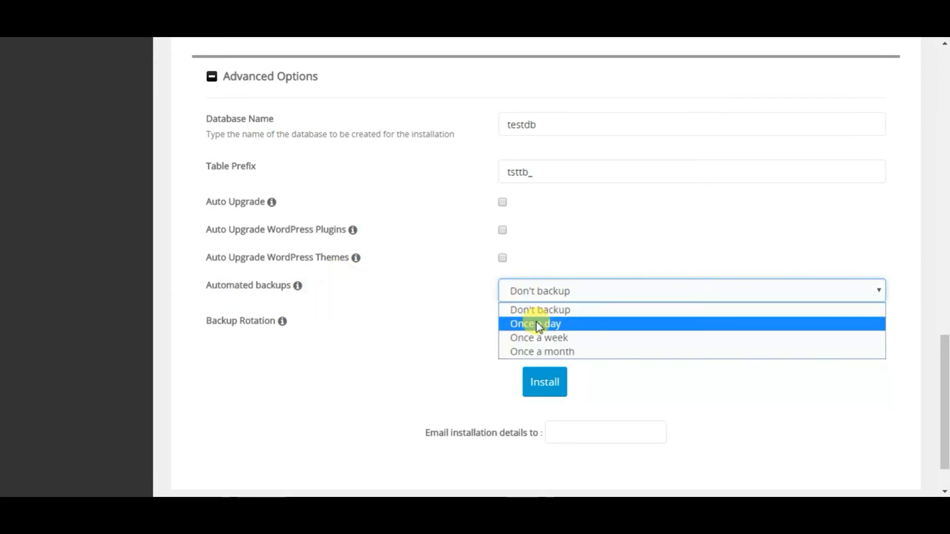
pyautogui.click(539, 324)
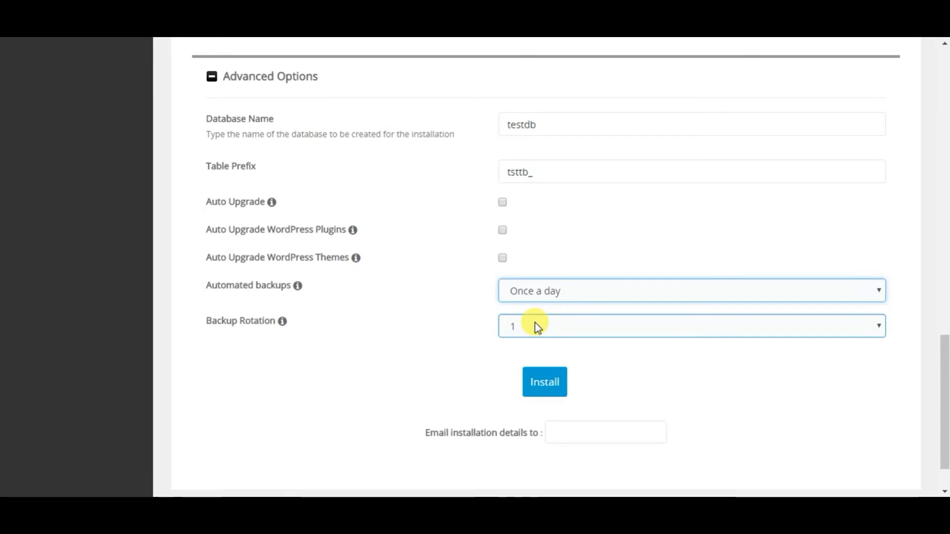
pyautogui.click(533, 325)
pyautogui.click(501, 341)
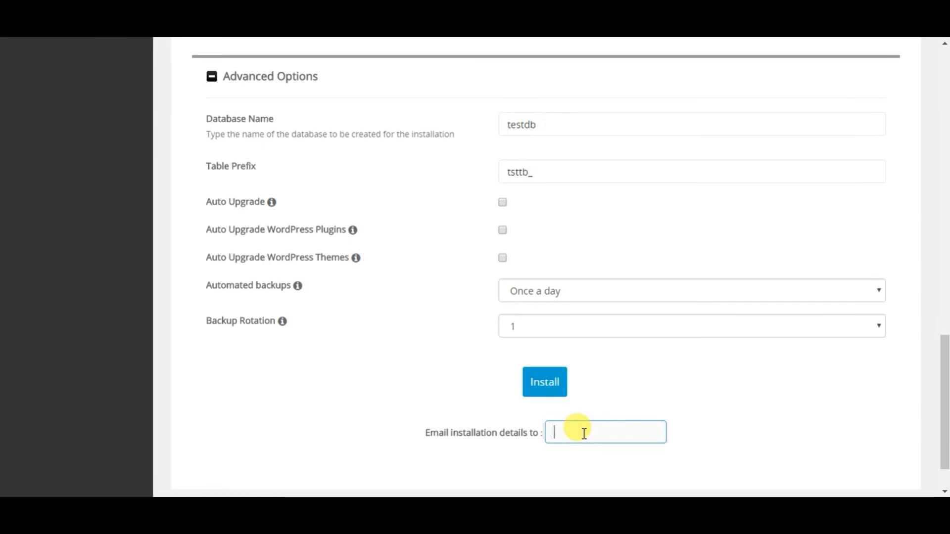
pyautogui.click(558, 388)
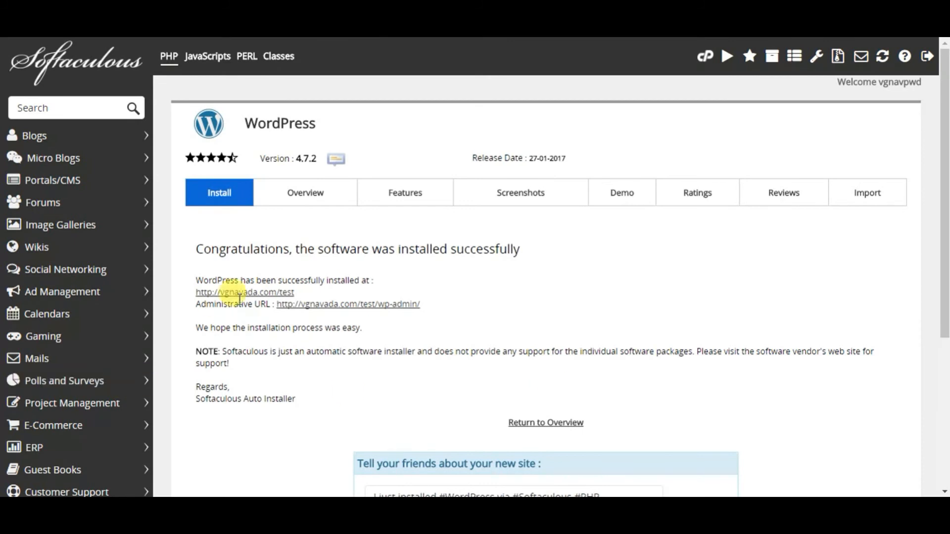
# Open the wp-admin administrative URL in a new browser tab
pyautogui.rightClick(382, 310)
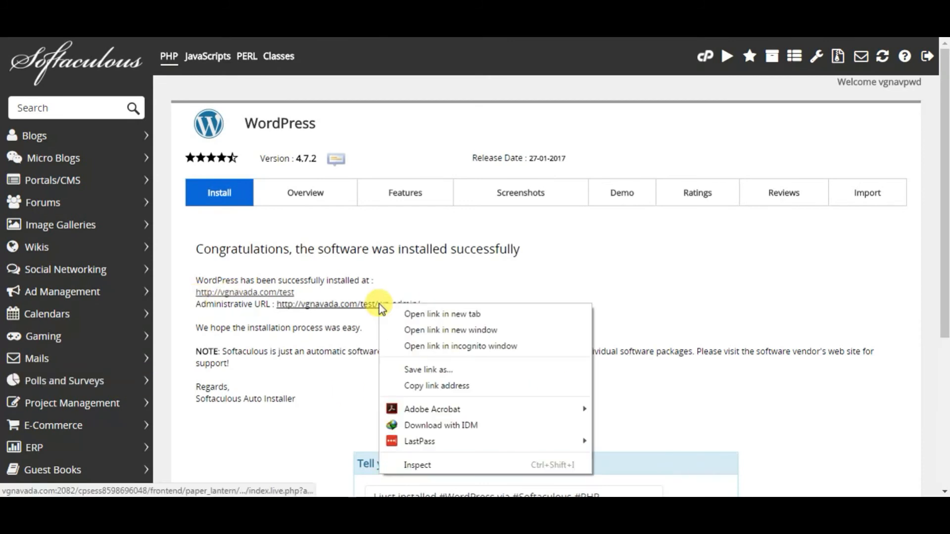
pyautogui.click(433, 315)
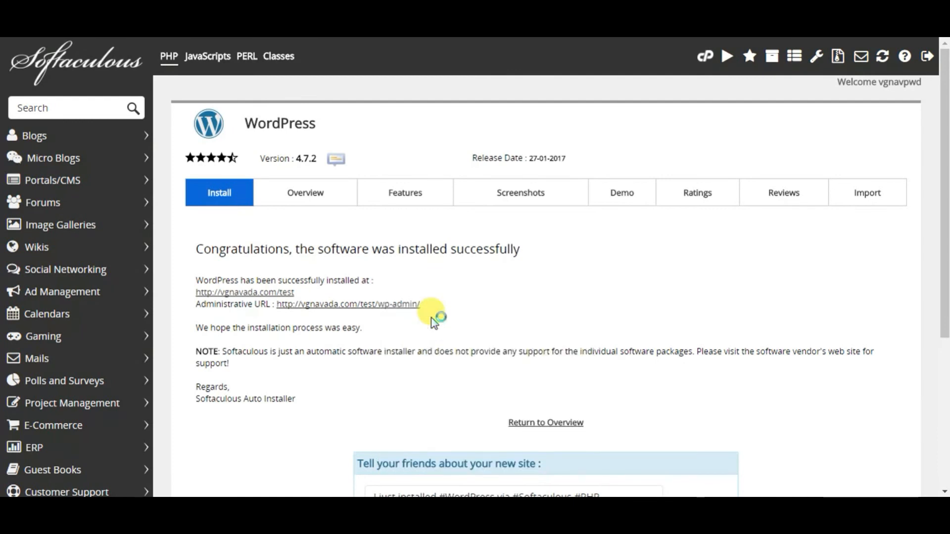